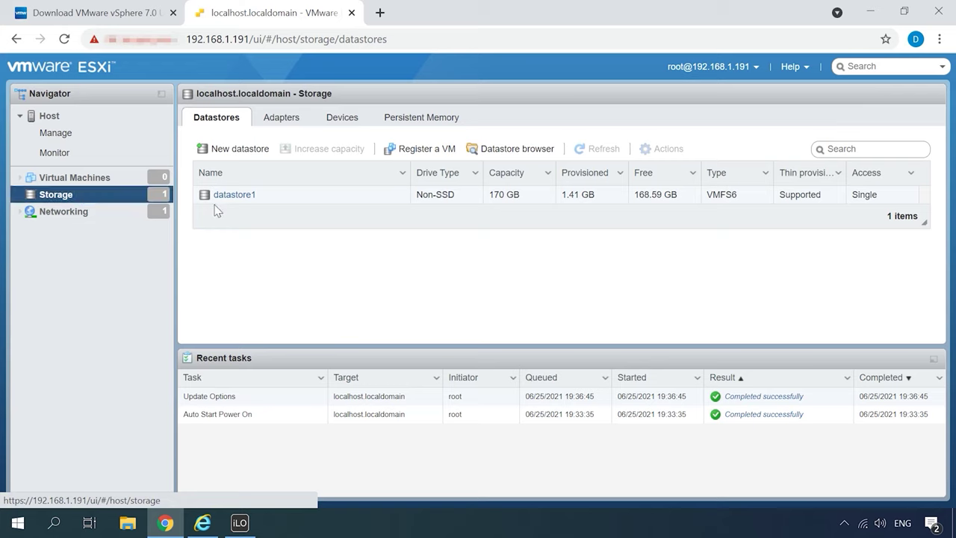
Step: Examine the details of datastore1 and of the VM Network and Management Network port groups
left_click(325, 206)
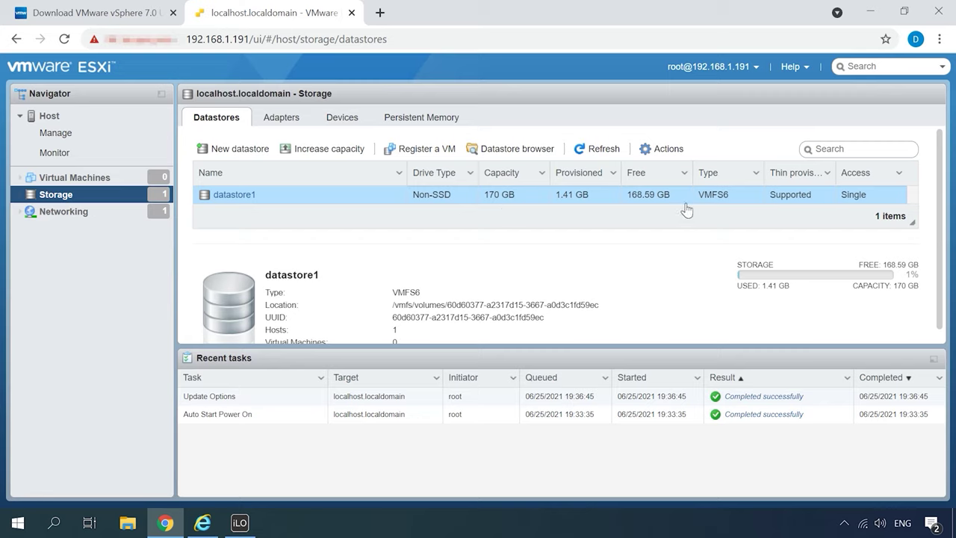
left_click(53, 213)
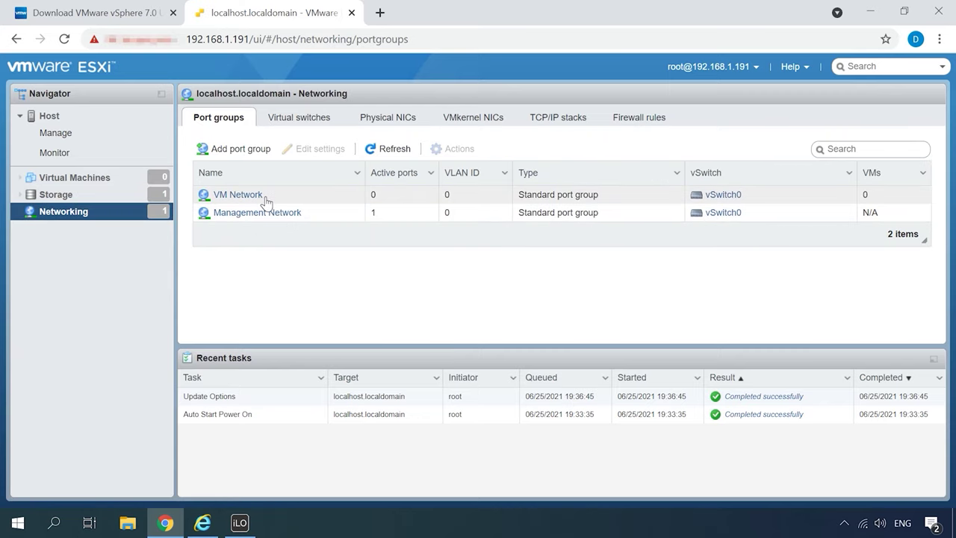
left_click(266, 196)
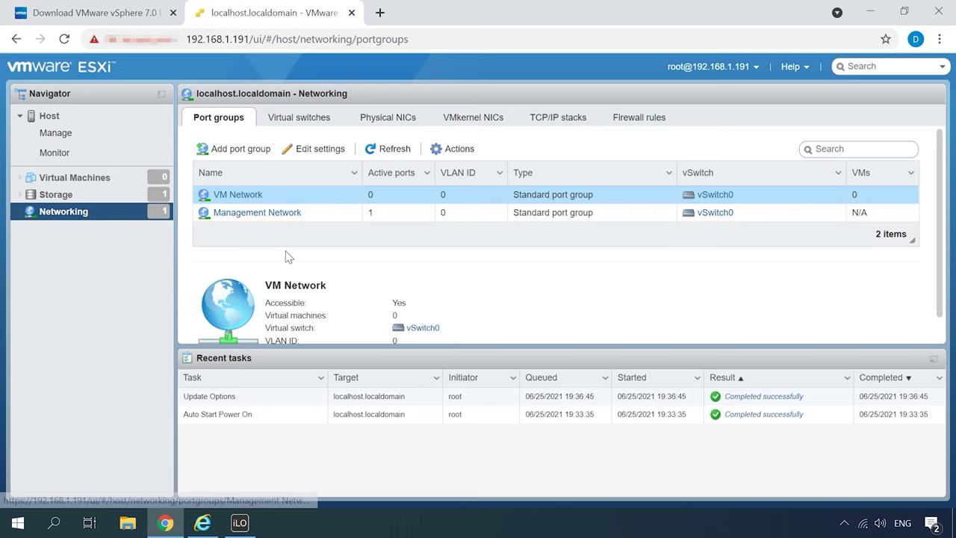
scroll(286, 250, "down", 1)
left_click(263, 187)
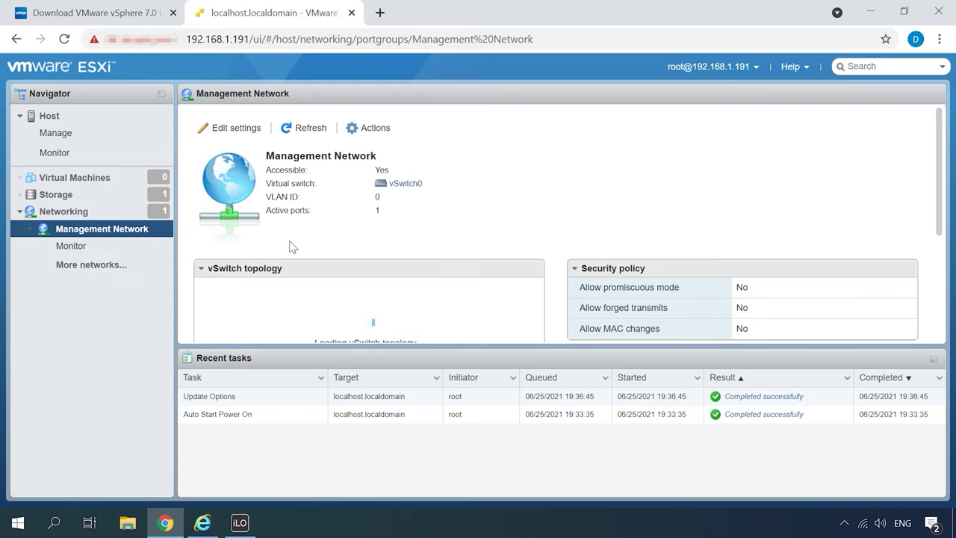
scroll(291, 247, "down", 1)
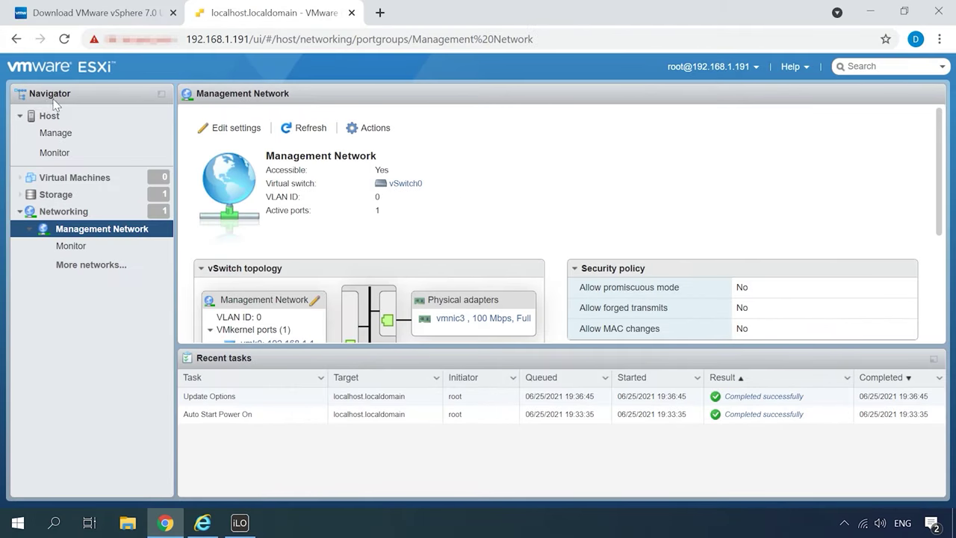
left_click(51, 100)
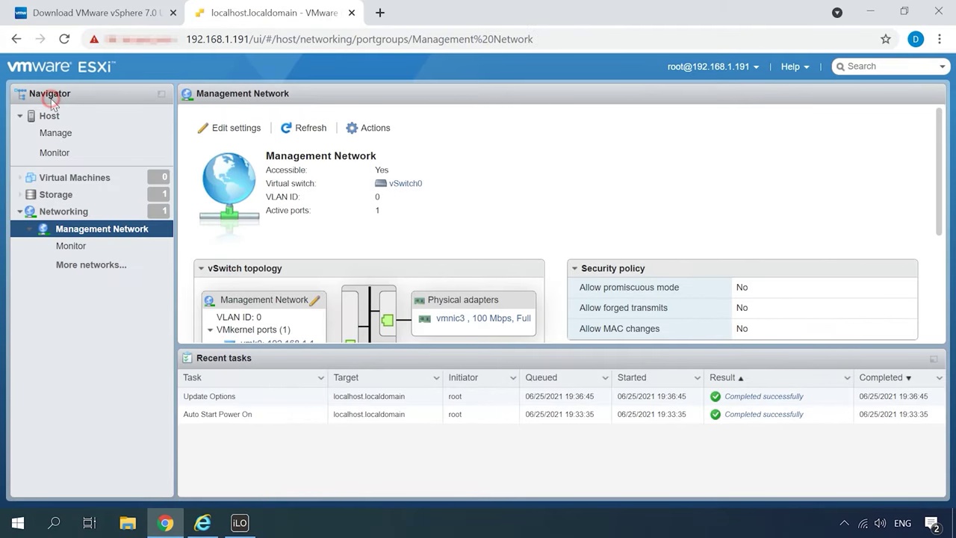
Step: Start the virtual machine wizard and choose to create a new virtual machine as the creation type
left_click(100, 183)
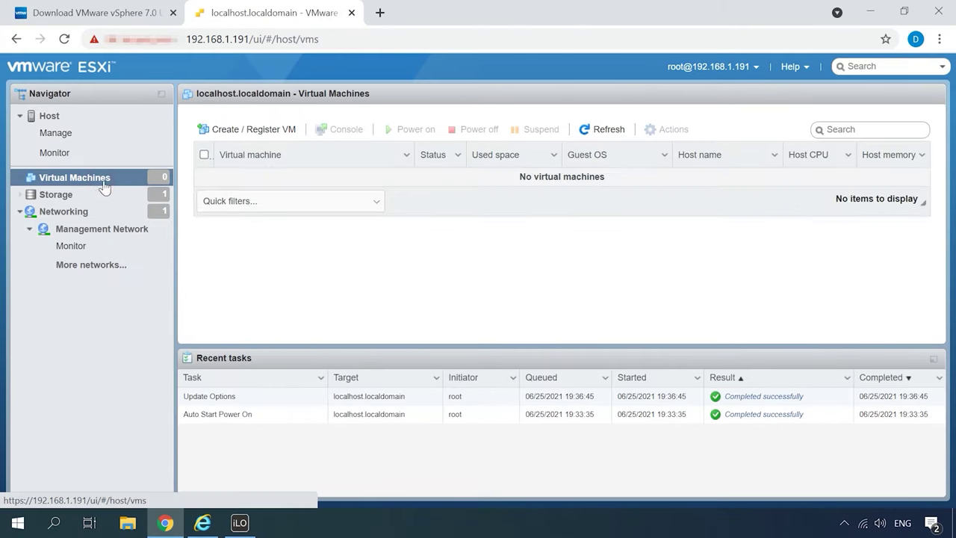
left_click(275, 137)
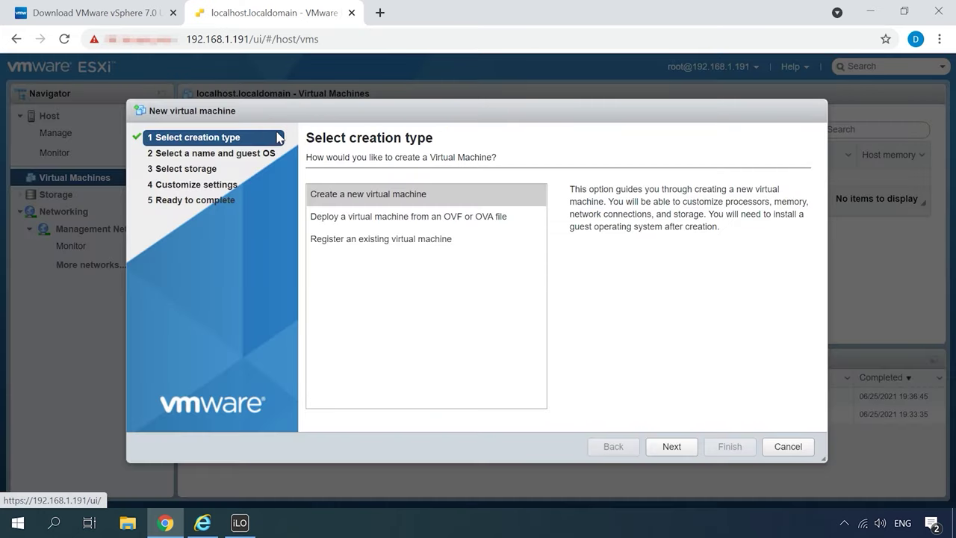
left_click(378, 223)
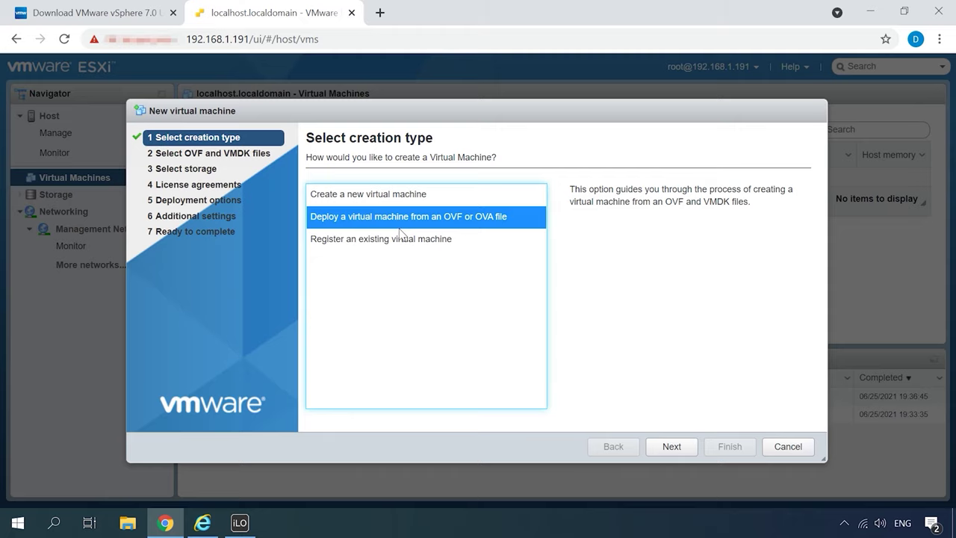
left_click(394, 242)
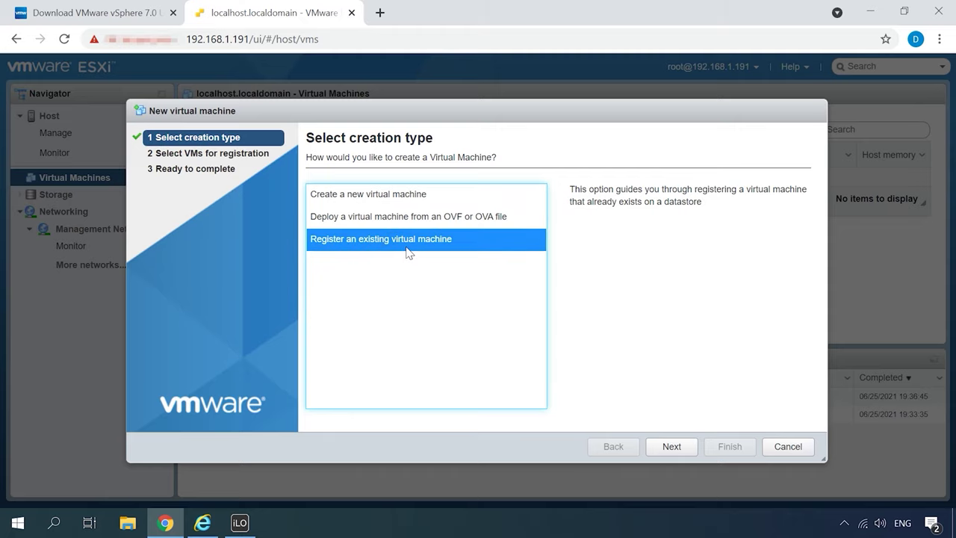
left_click(407, 197)
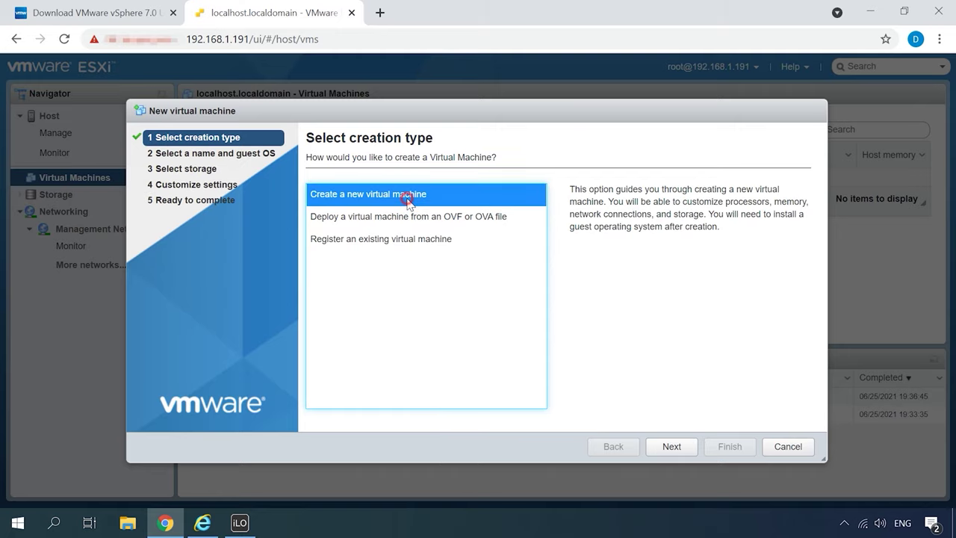
left_click(676, 450)
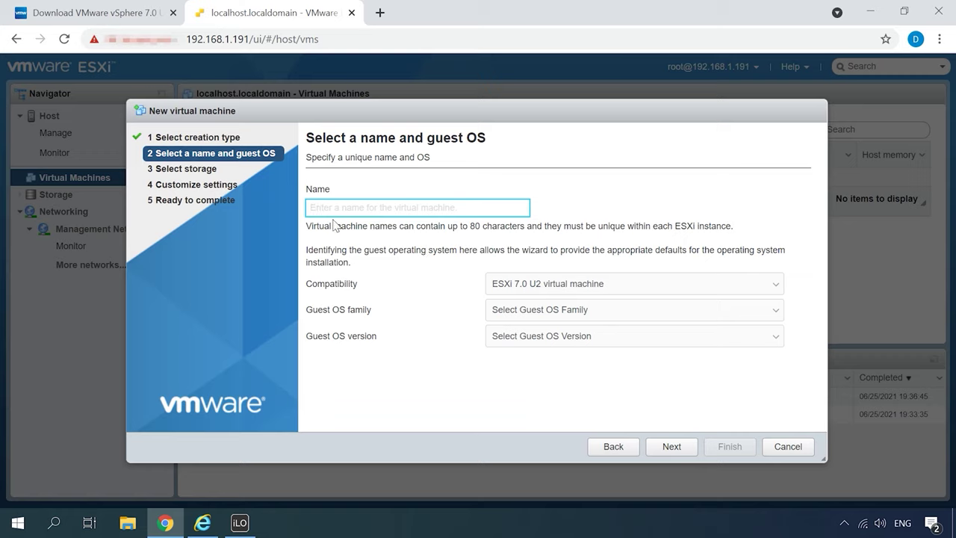
Step: Name the virtual machine win_10 and set its guest OS to Windows, version Microsoft Windows 10 (64-bit)
type("win")
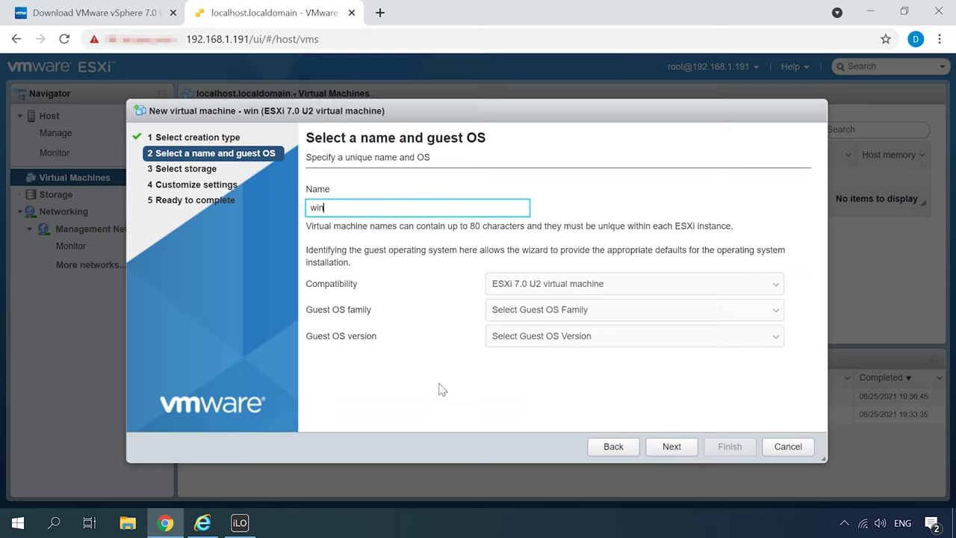
type("_10")
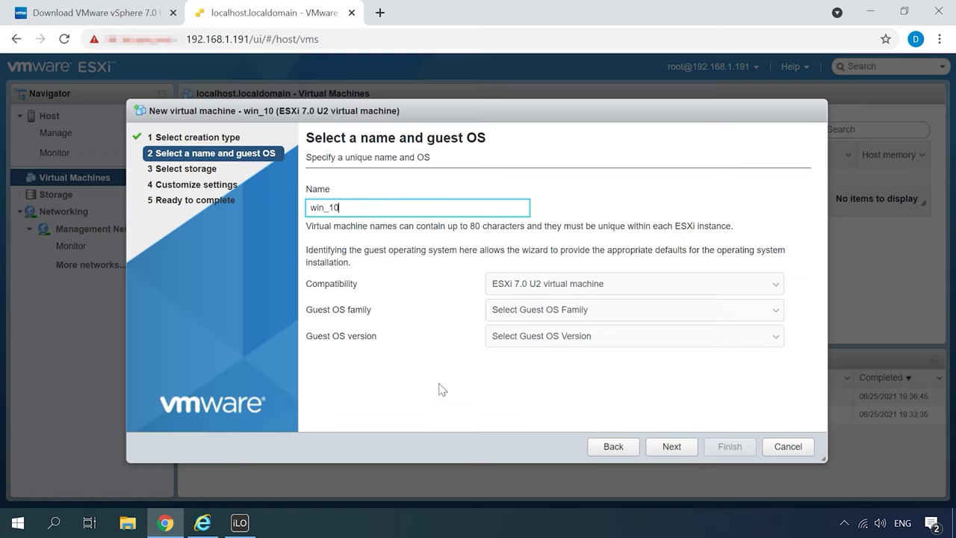
left_click(565, 310)
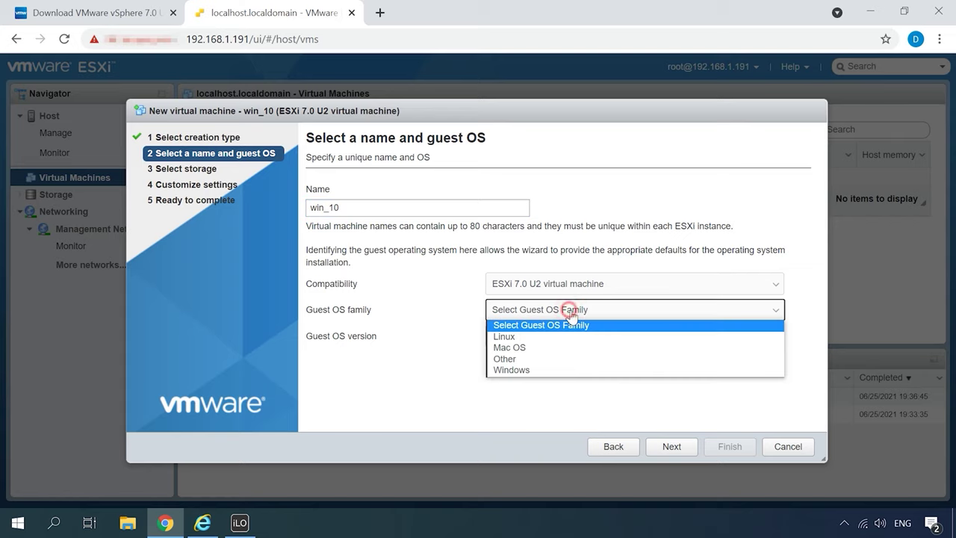
left_click(521, 371)
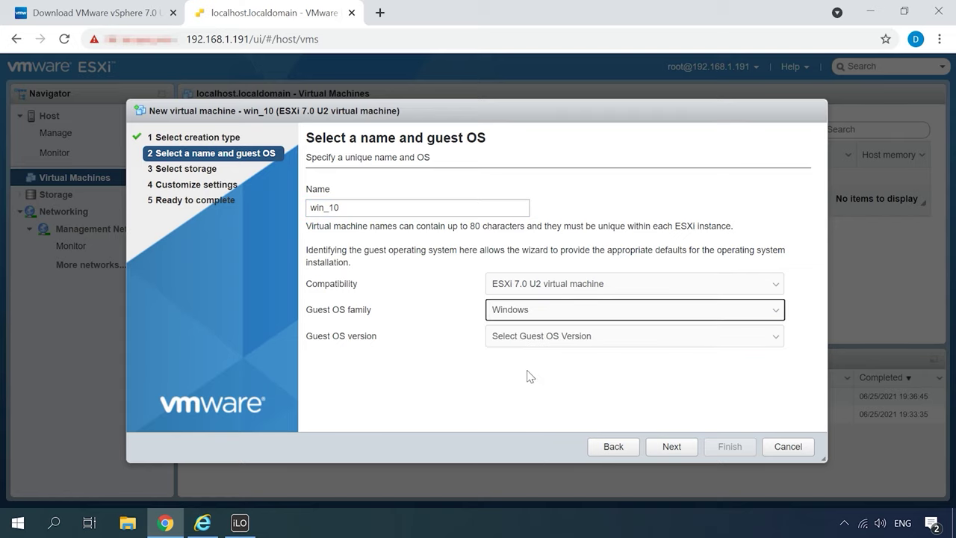
left_click(572, 337)
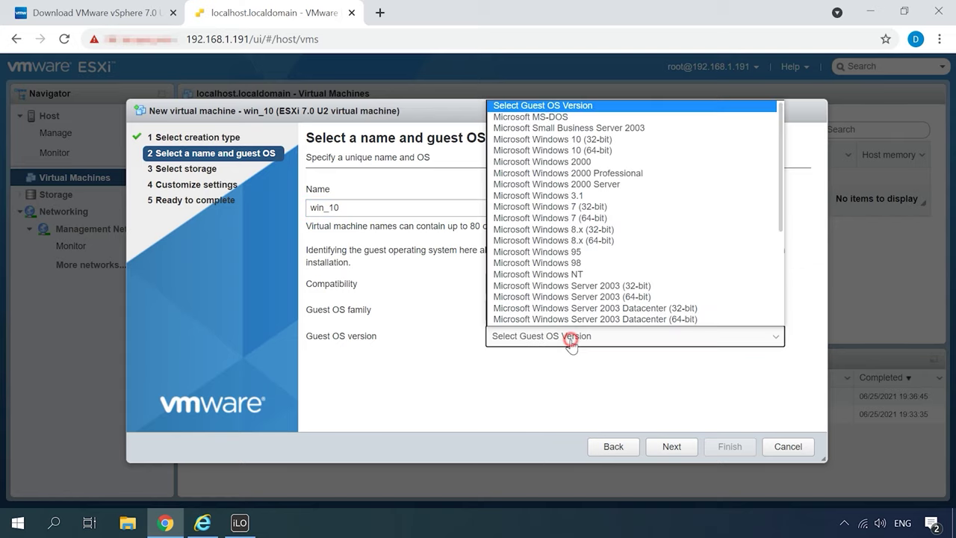
left_click(582, 151)
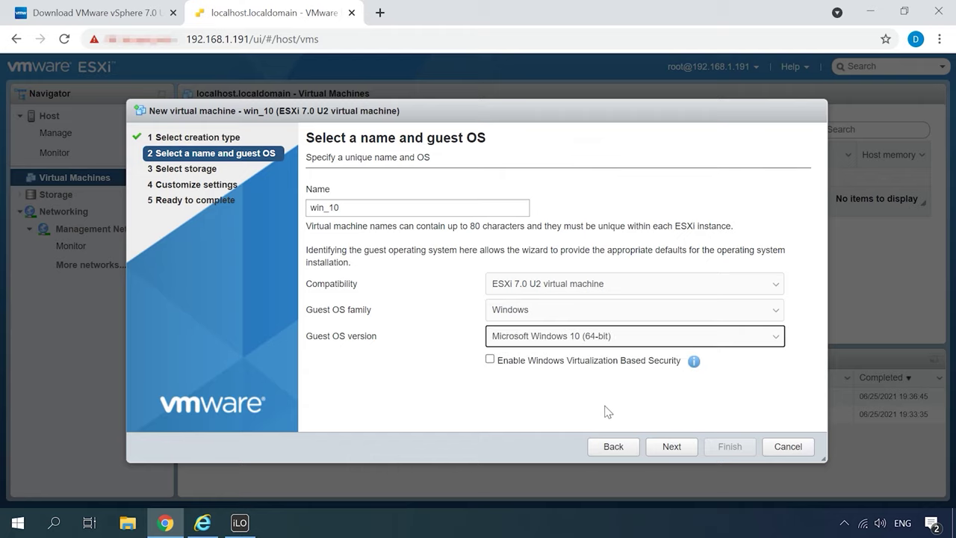
left_click(678, 452)
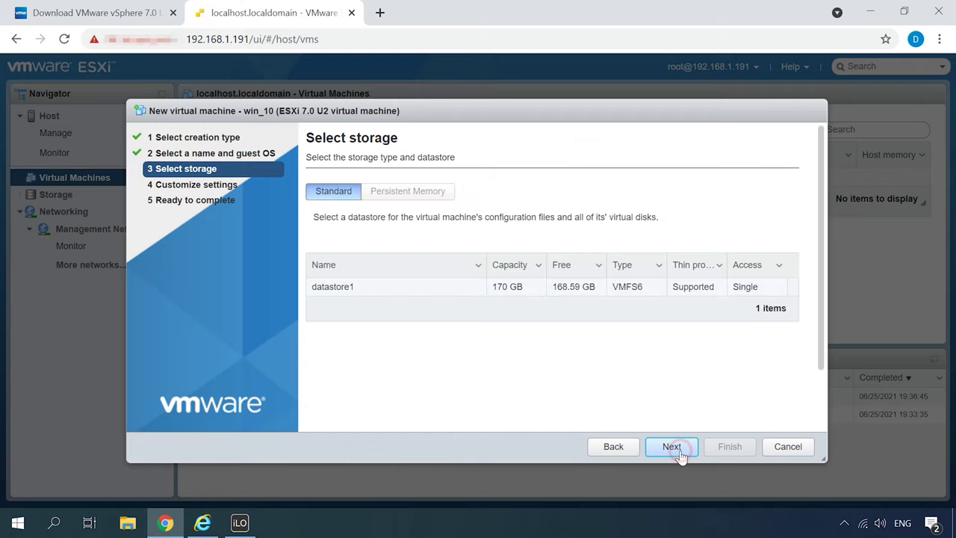
Step: Choose datastore1 as the virtual machine's storage and check its CPU, memory and hard disk settings
left_click(334, 292)
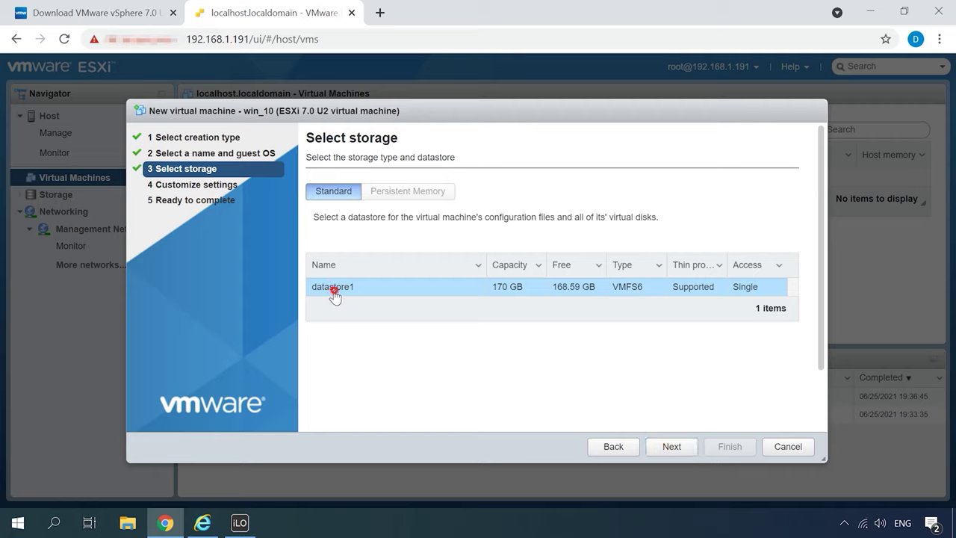
left_click(673, 452)
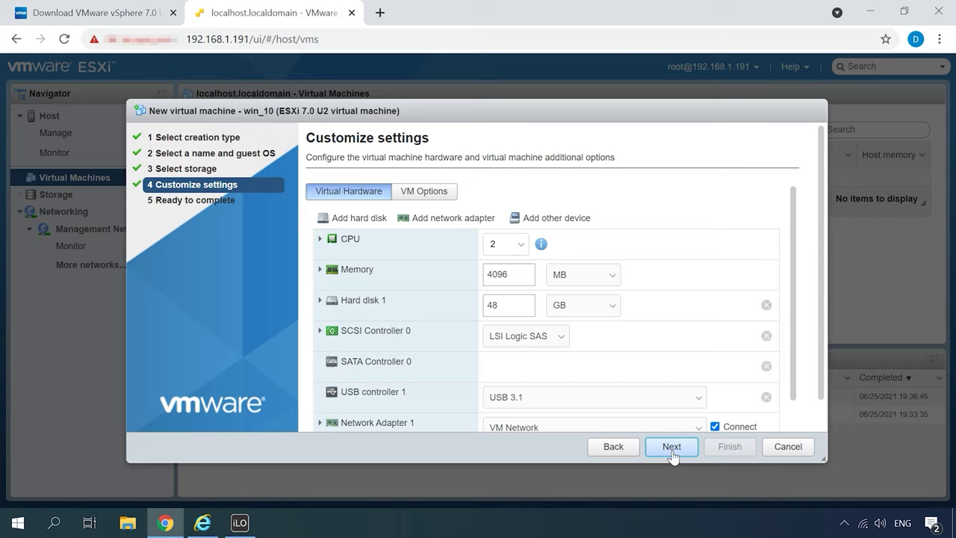
left_click(517, 245)
left_click(515, 245)
left_click(515, 273)
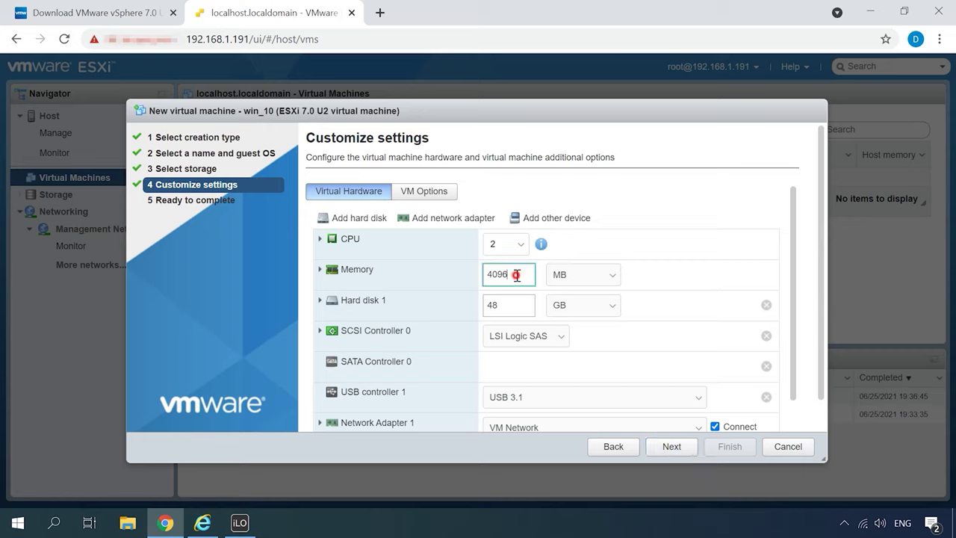
left_click(516, 308)
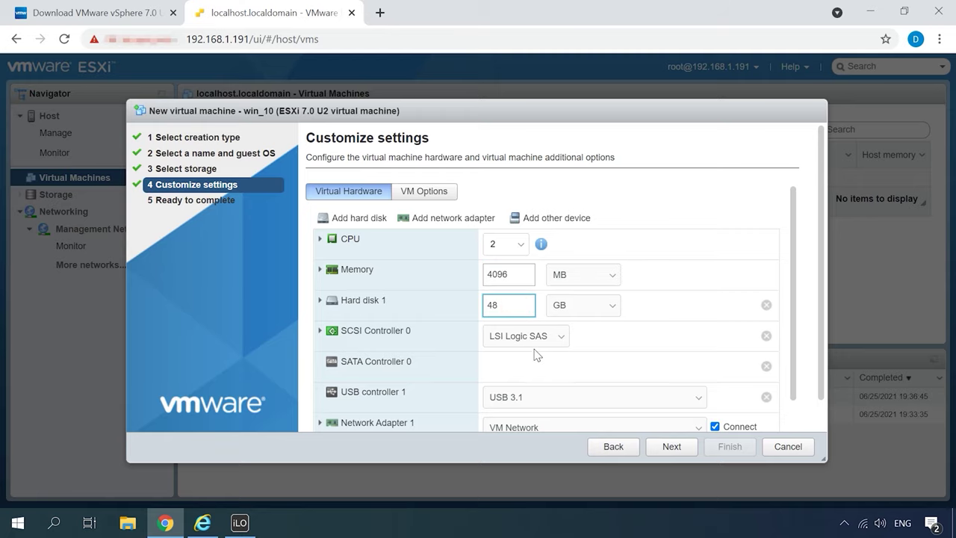
Step: Expand CD/DVD Drive 1 and set its source to Datastore ISO file, dismissing the datastore browser without choosing an image
scroll(532, 348, "down", 2)
left_click(440, 390)
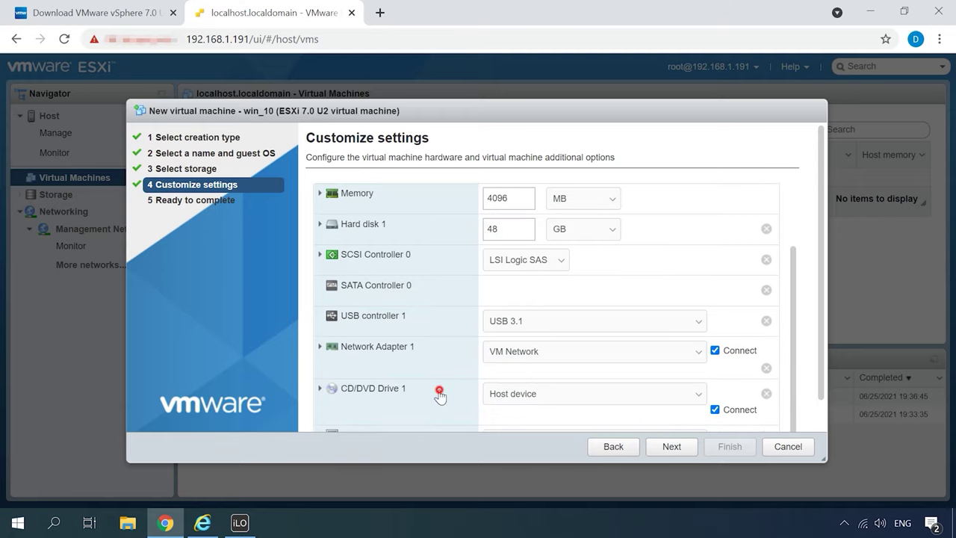
scroll(452, 390, "down", 2)
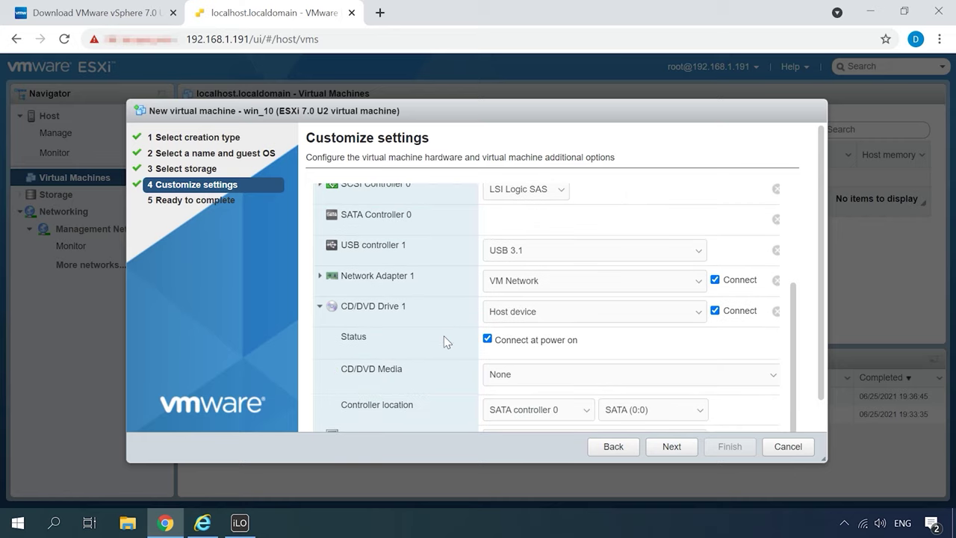
left_click(695, 313)
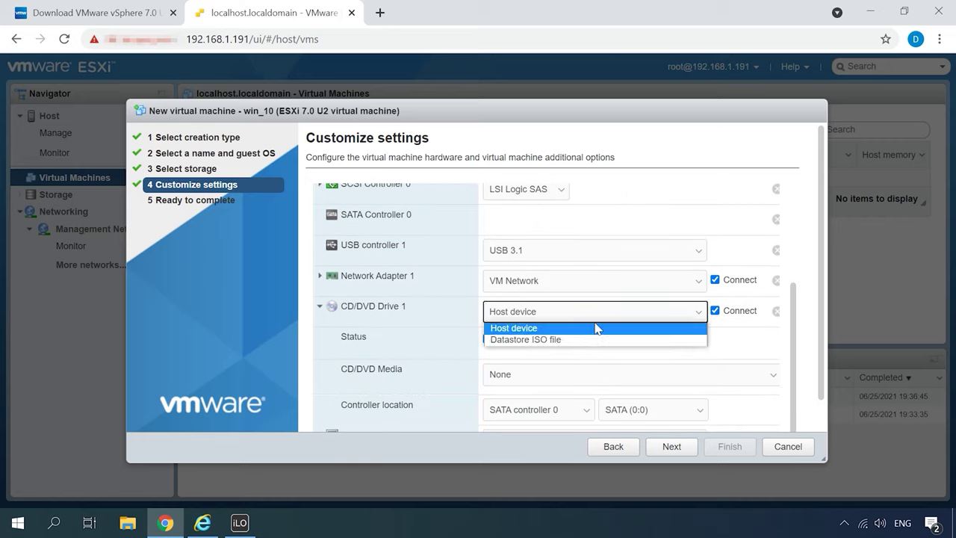
left_click(556, 340)
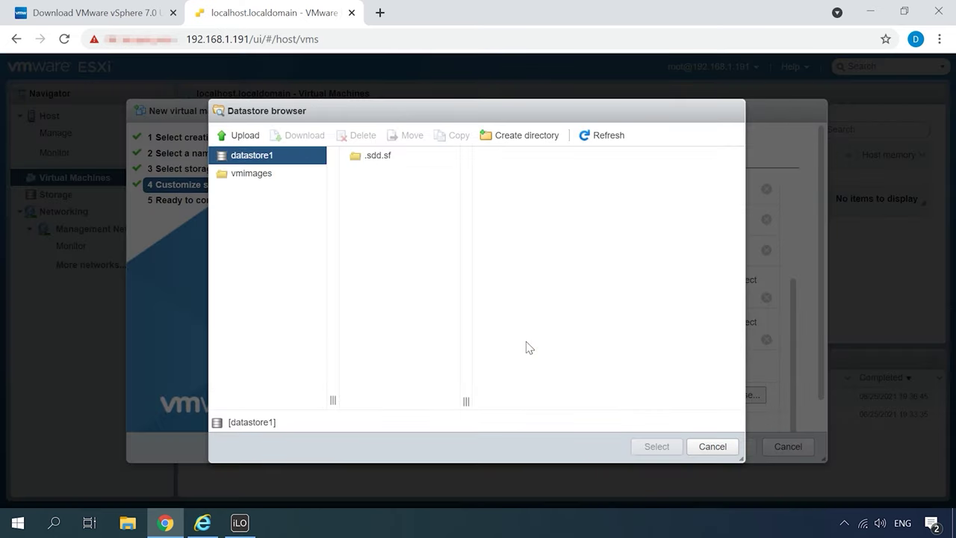
key("Escape")
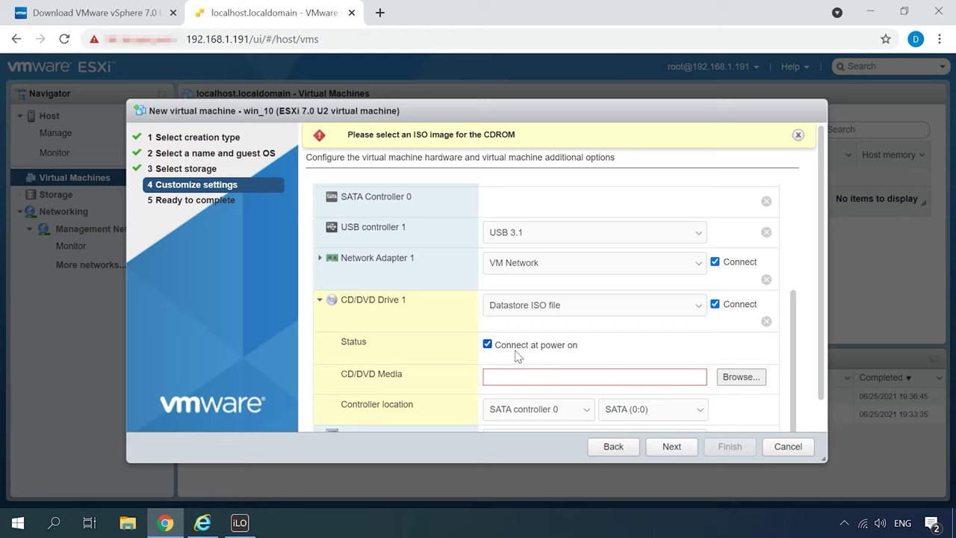
Step: Upload Windows.iso from the Desktop into the win_10 folder of datastore1 for the CD/DVD media
left_click(739, 378)
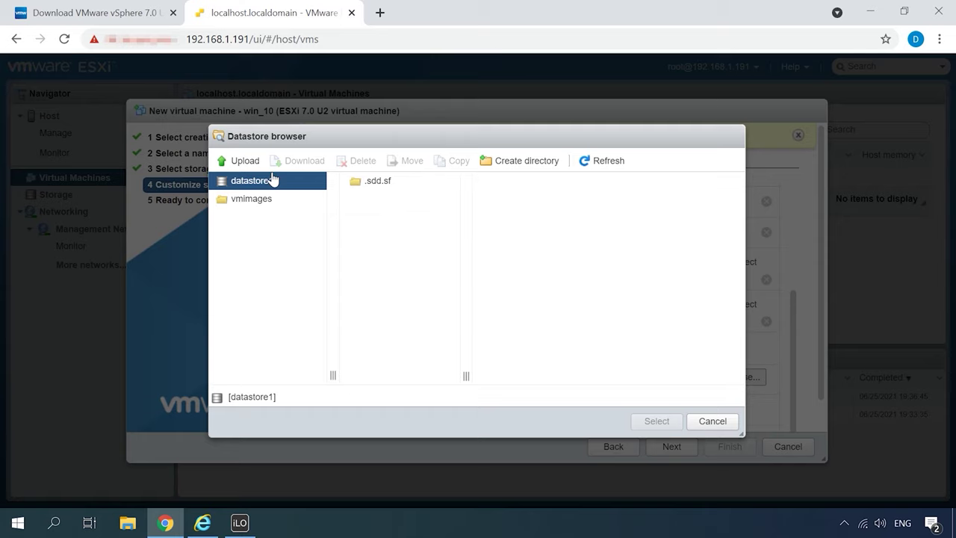
left_click(241, 161)
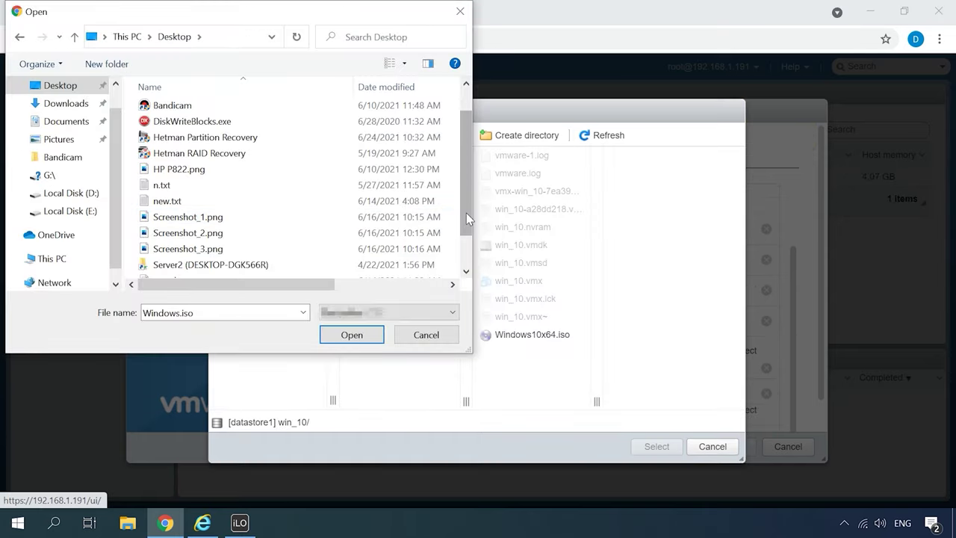
left_click_drag(466, 213, 464, 239)
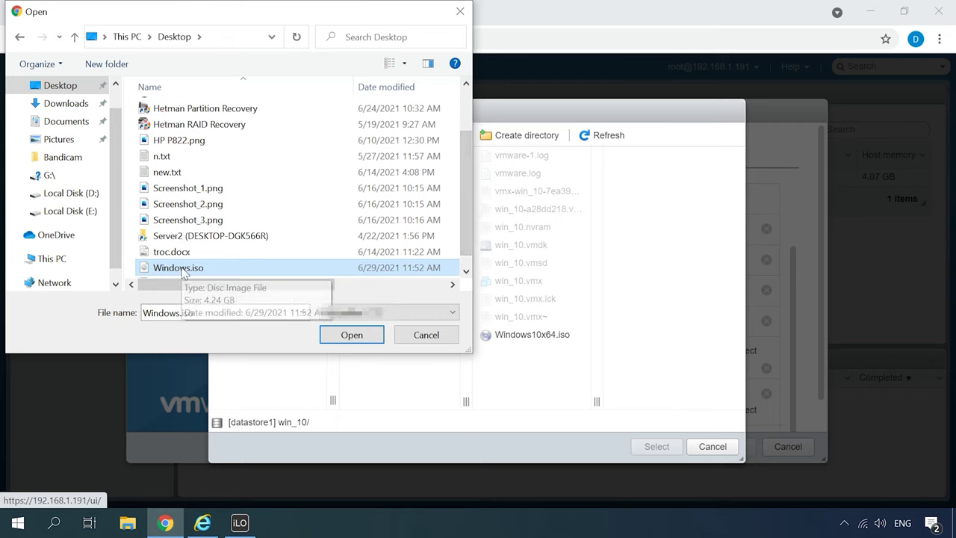
left_click(352, 334)
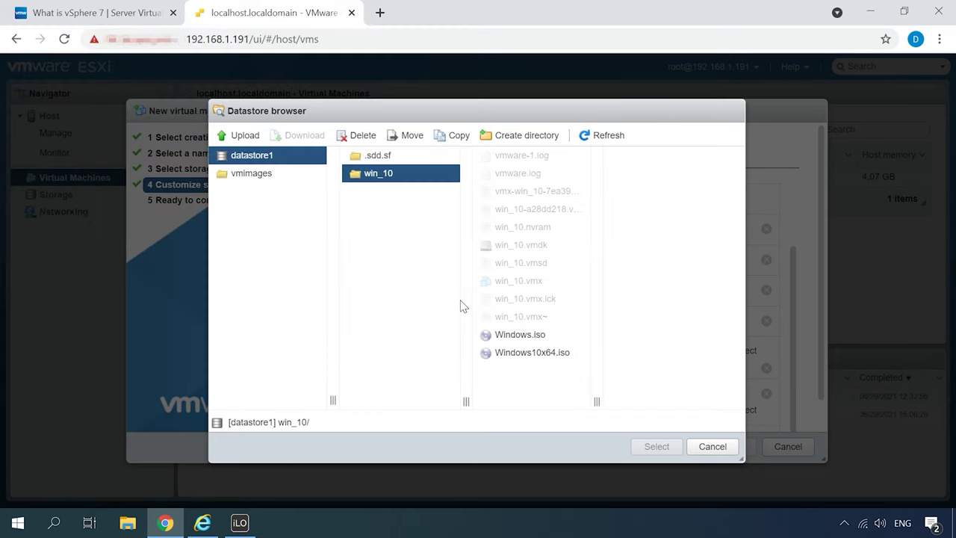
Step: Choose Windows10x64.iso from the win_10 folder as the CD/DVD media and proceed to the wizard's settings summary
left_click(523, 357)
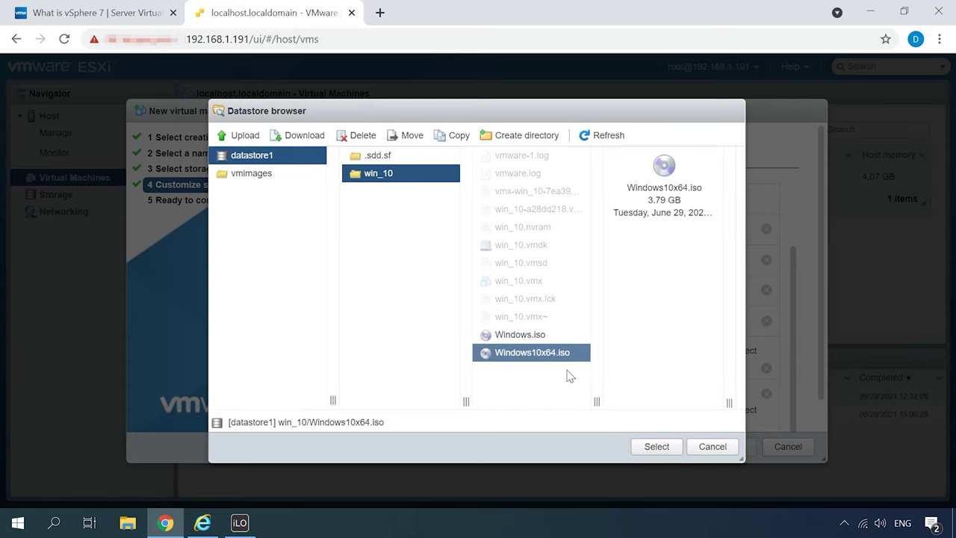
left_click(655, 448)
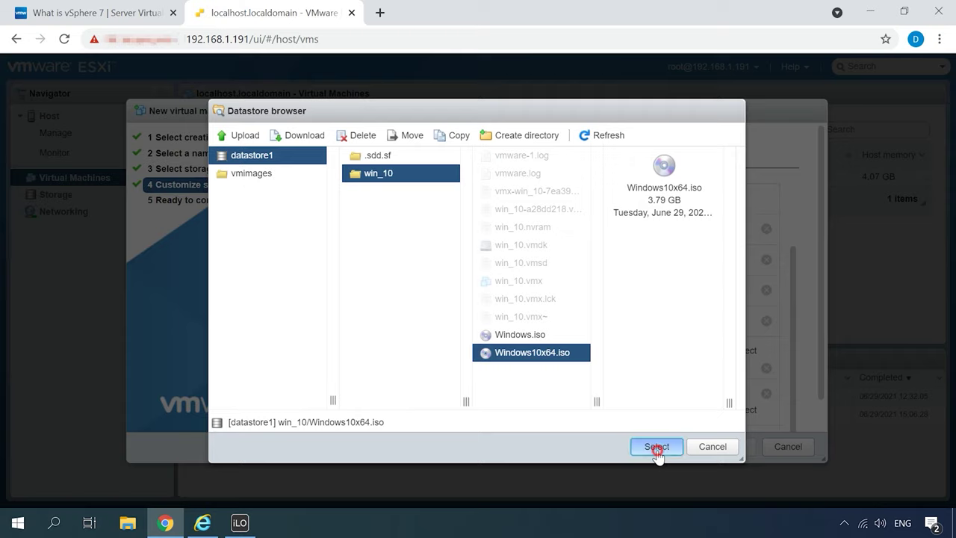
left_click(672, 448)
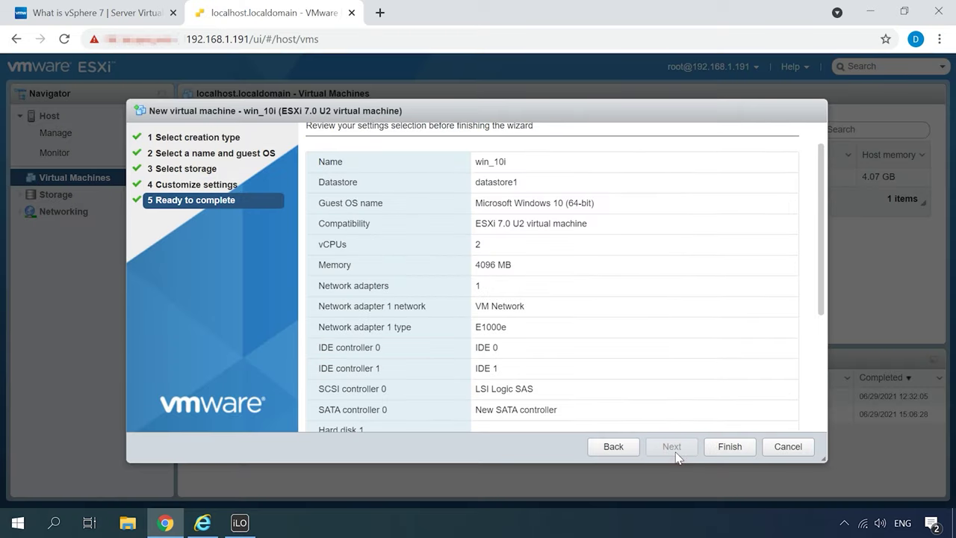
Step: Finish creating the win_10i virtual machine, power it on and open its console
left_click(729, 448)
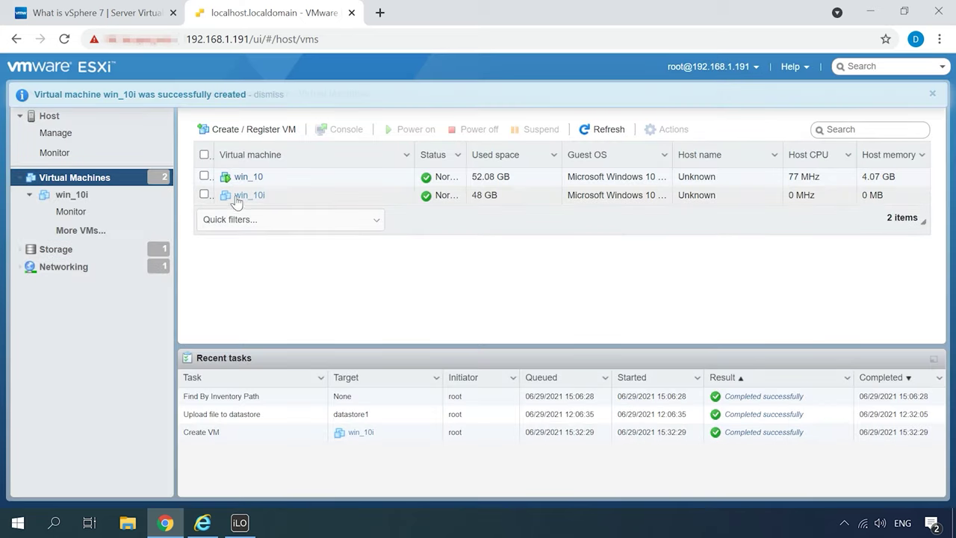
left_click(316, 203)
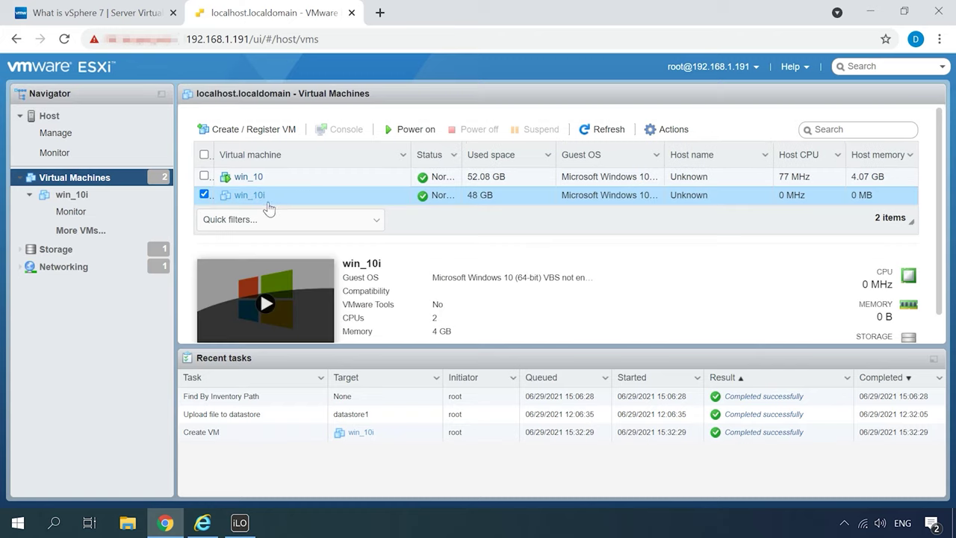
left_click(394, 133)
left_click(306, 298)
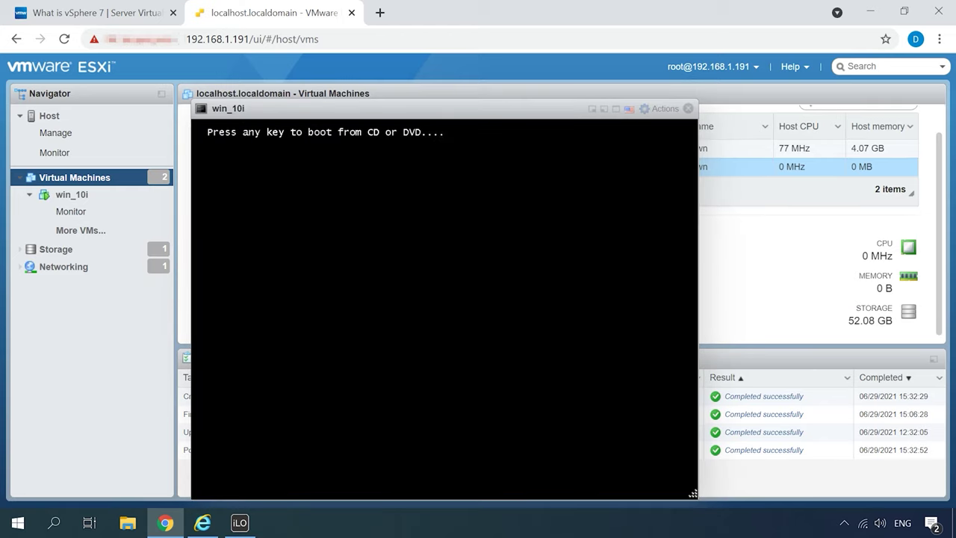
Step: Boot win_10i from the CD/DVD and start the Windows installation with English (United States) and the US keyboard
key("Return")
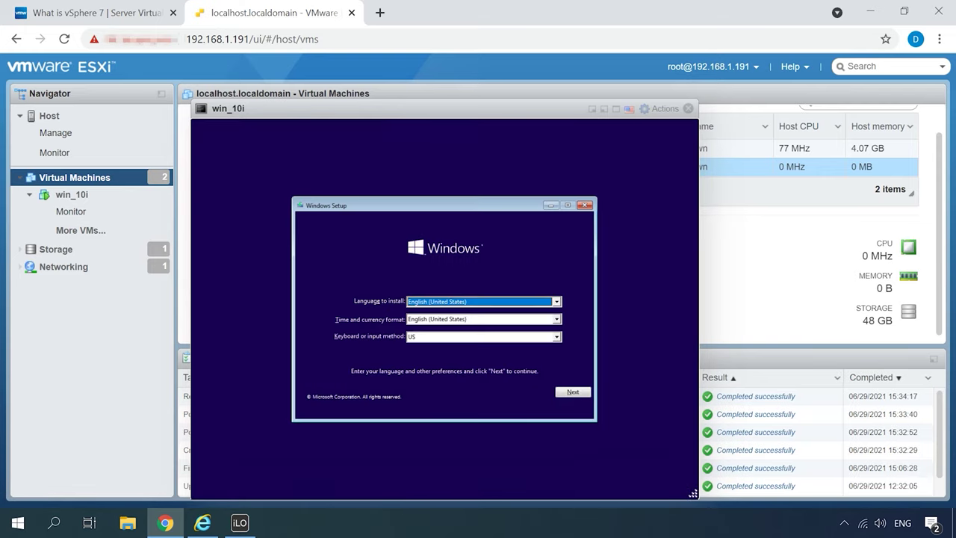
left_click(573, 394)
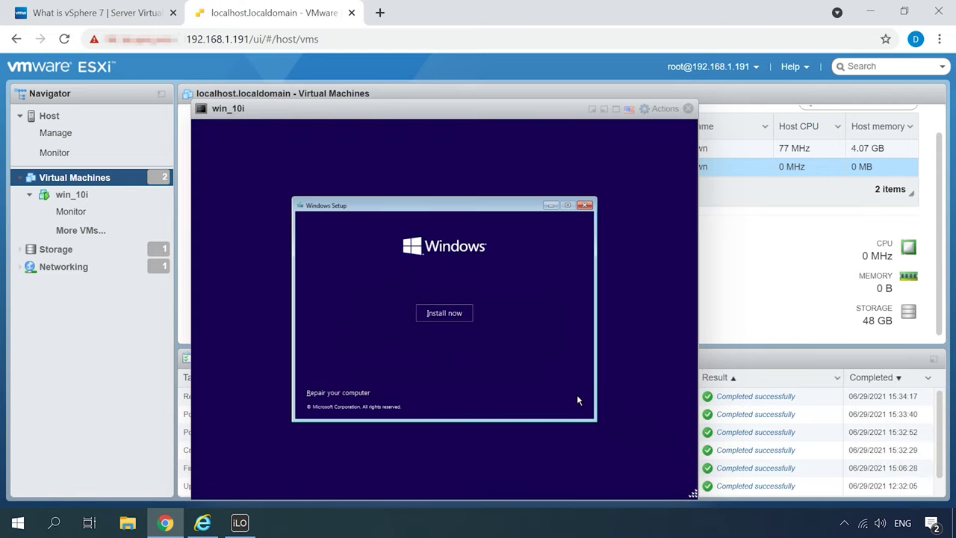
left_click(444, 315)
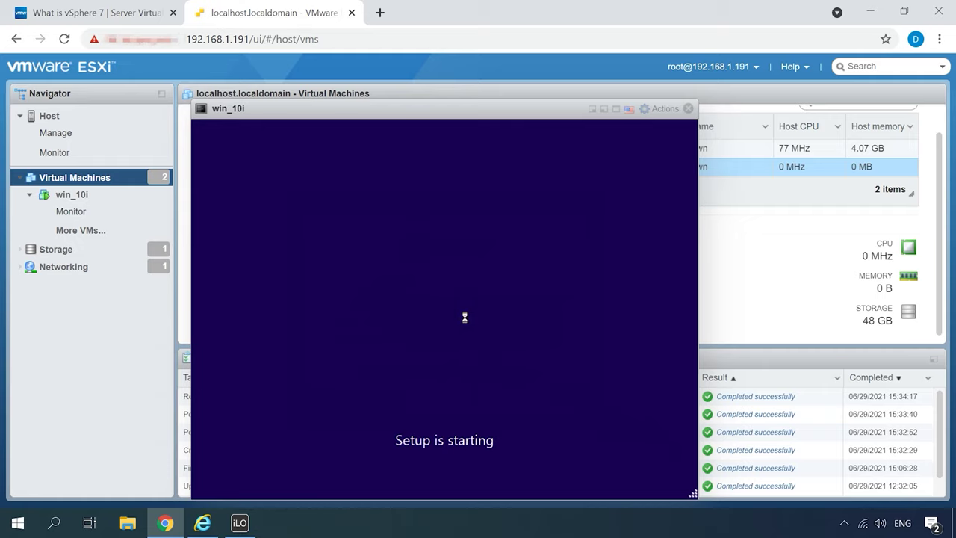
Step: Skip the product key entry and choose Windows 10 Pro as the operating system to install
left_click(486, 396)
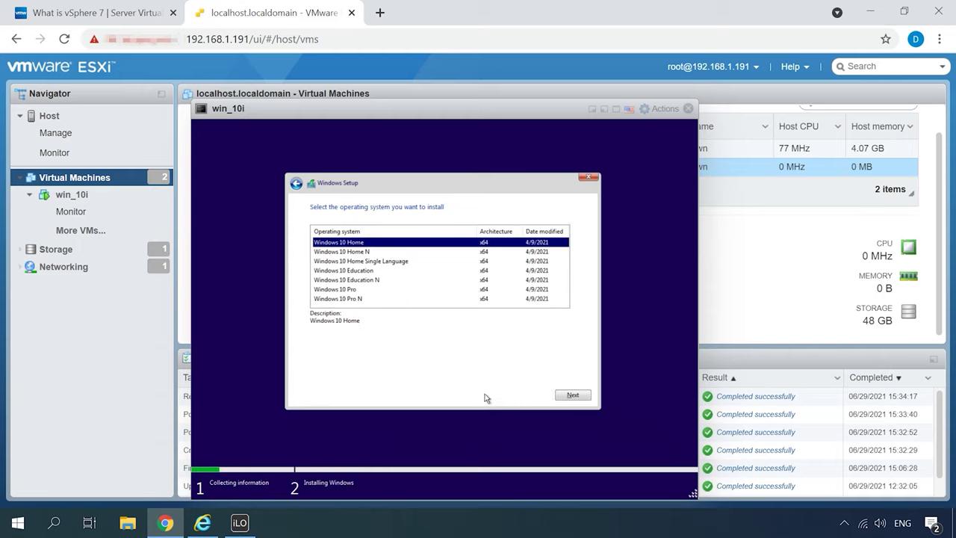
left_click(357, 290)
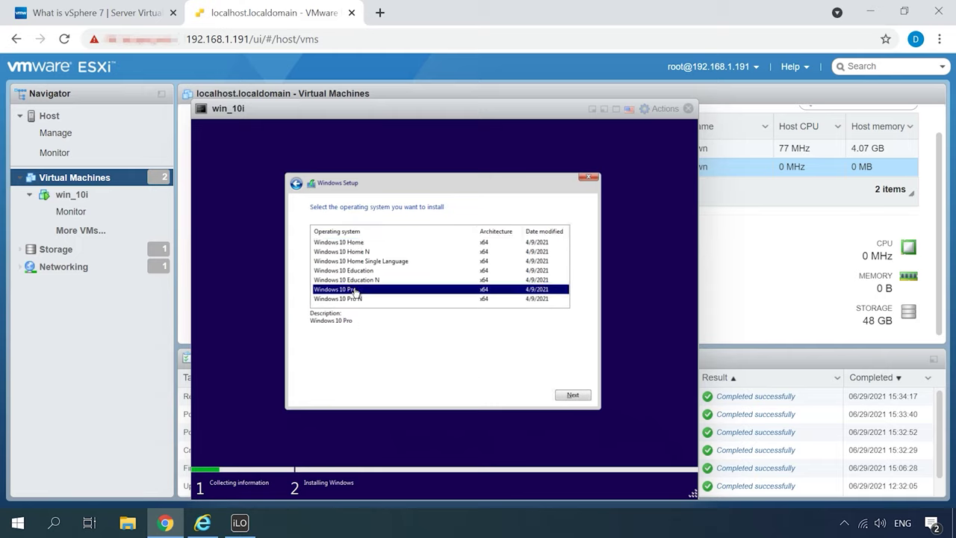
left_click(573, 398)
Step: Accept the license terms and start a custom Windows installation on the unallocated space of Drive 0
left_click(317, 373)
left_click(572, 395)
left_click(453, 356)
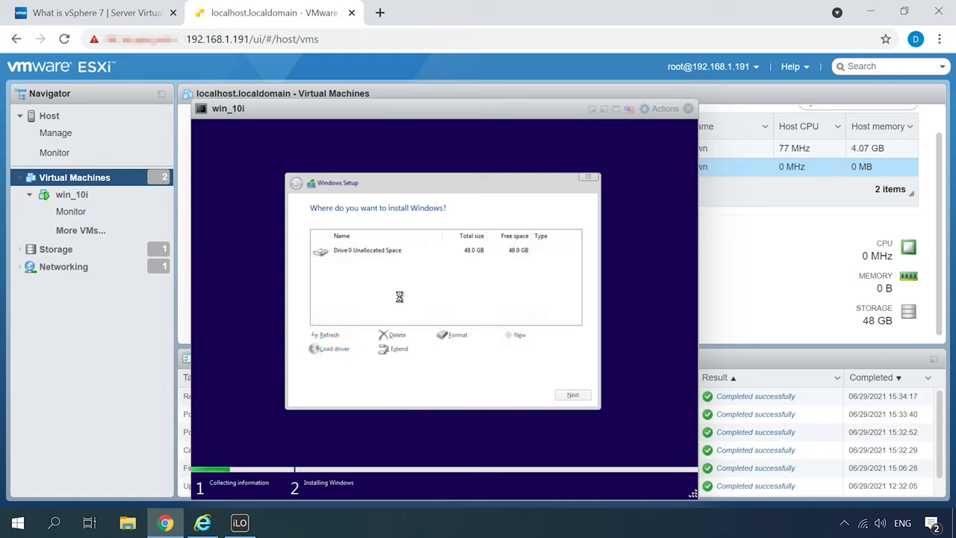
left_click(573, 395)
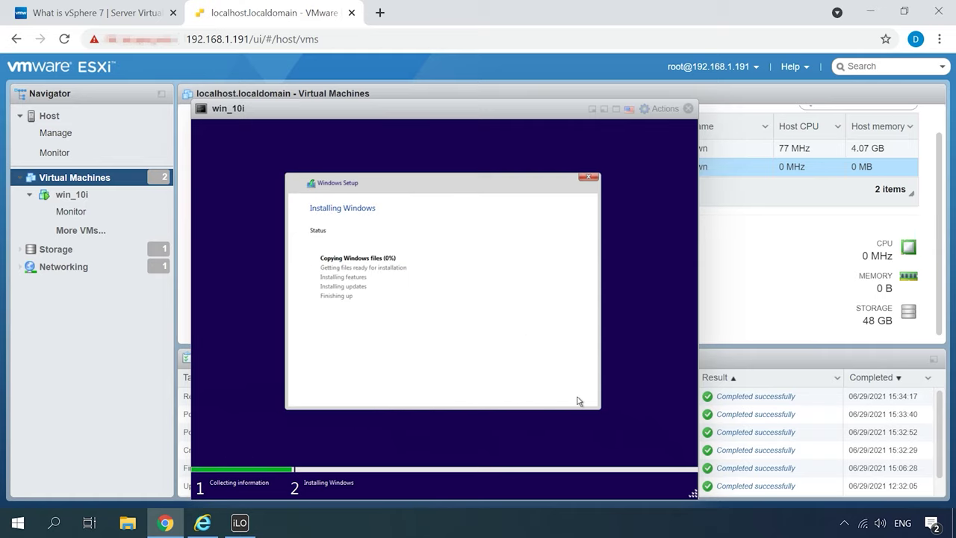